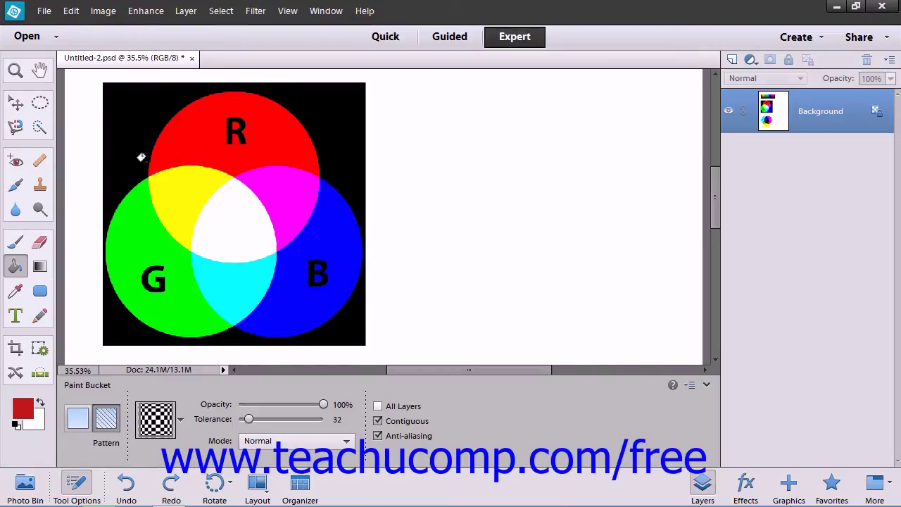
Step: Select the pure-red area of the red circle with the Quick Selection tool
{"action": "left_click", "coordinate": [39, 127]}
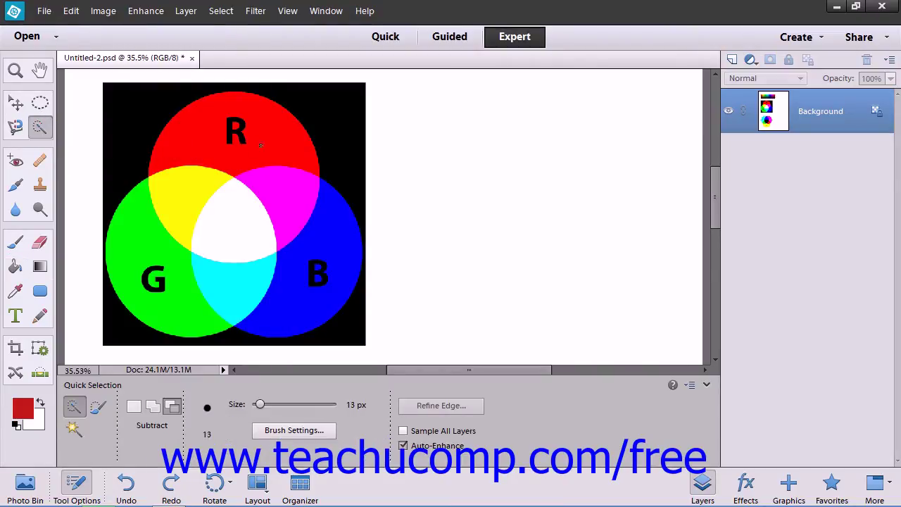
{"action": "left_click", "coordinate": [193, 144]}
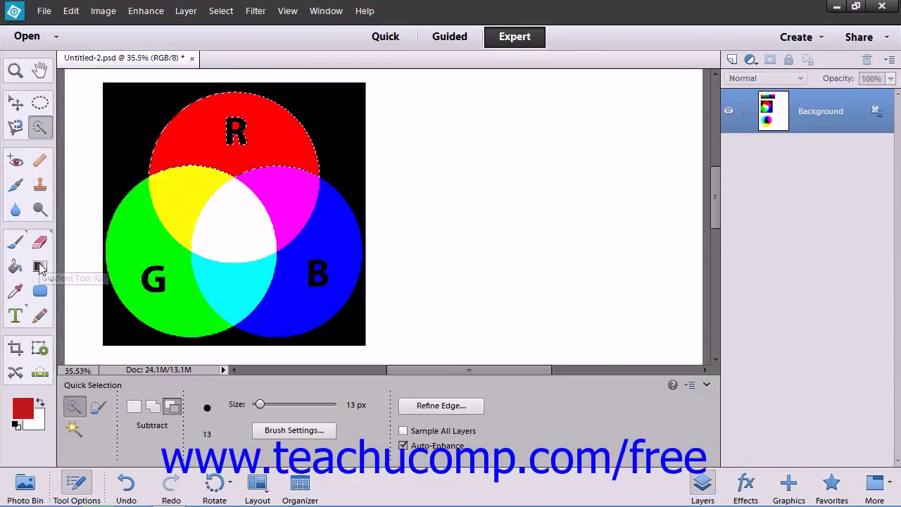
Step: Set the Gradient tool to the Foreground to Background preset, red fading to white
{"action": "left_click", "coordinate": [40, 269]}
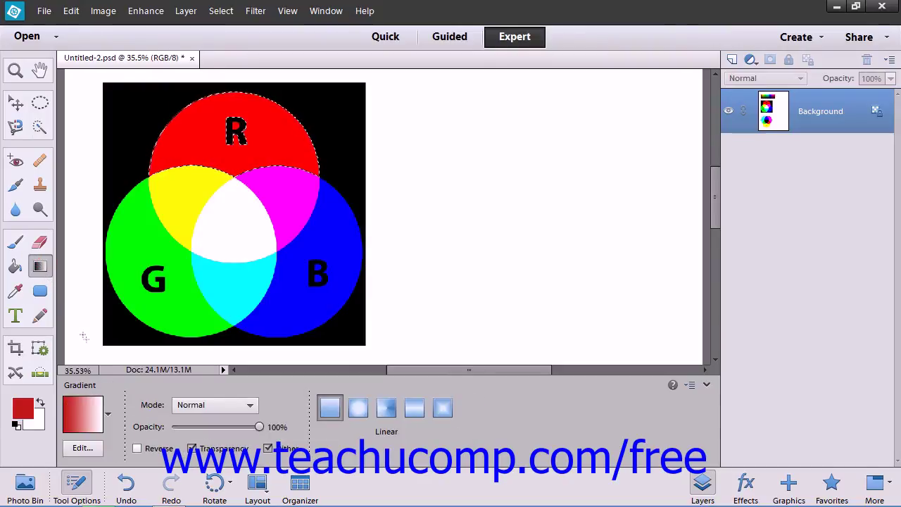
{"action": "left_click", "coordinate": [109, 419]}
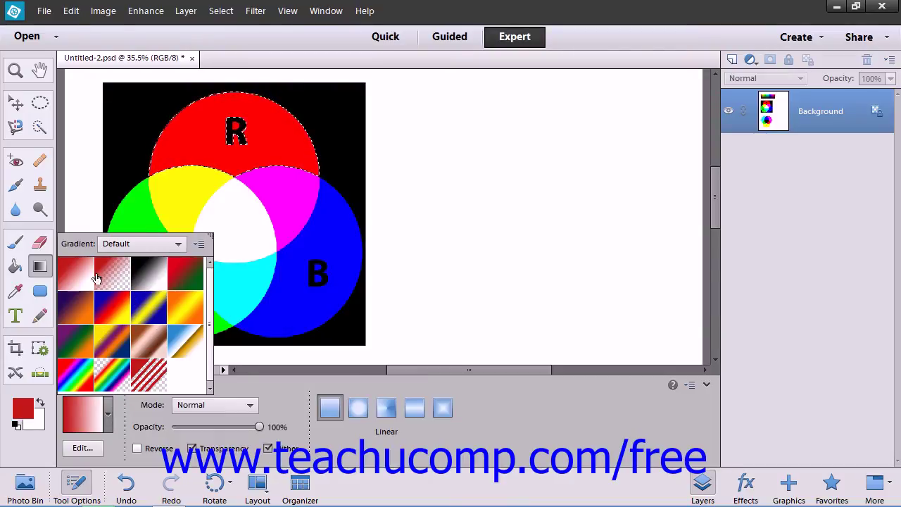
{"action": "left_click", "coordinate": [83, 273]}
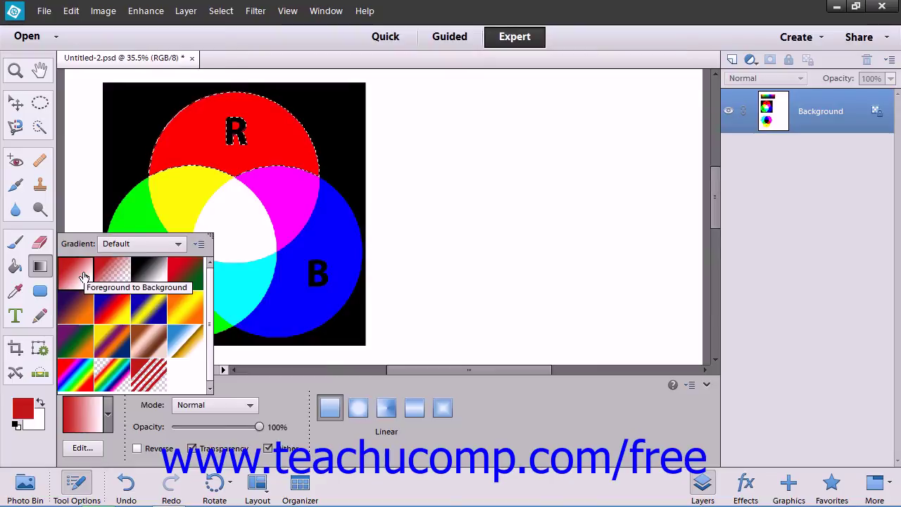
{"action": "left_click", "coordinate": [83, 276]}
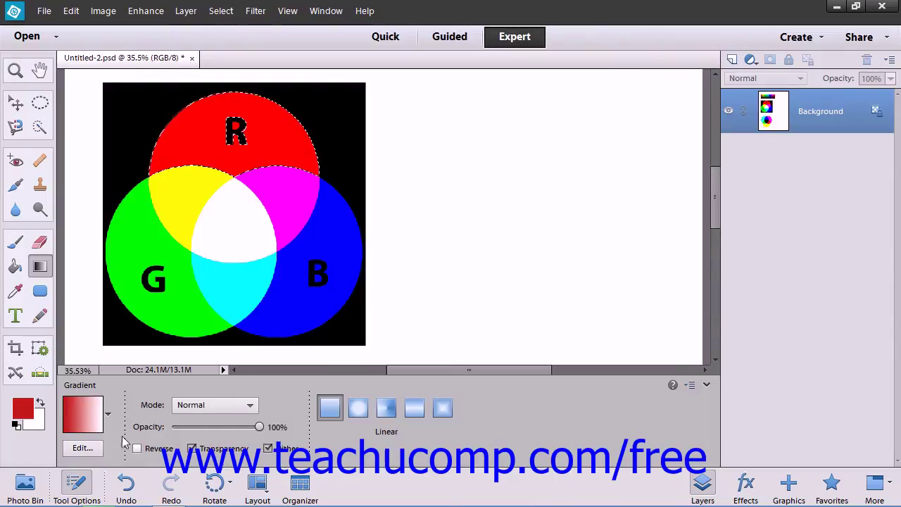
{"action": "left_click", "coordinate": [81, 449]}
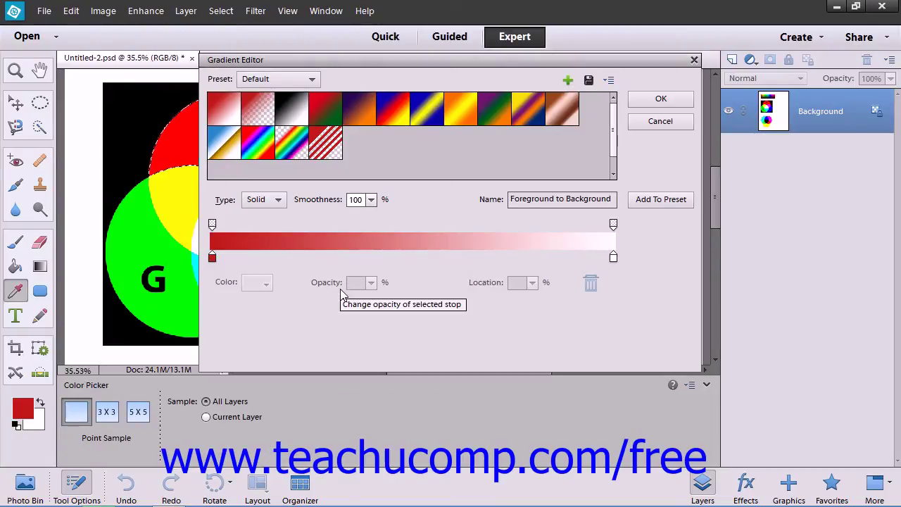
{"action": "left_click", "coordinate": [660, 123]}
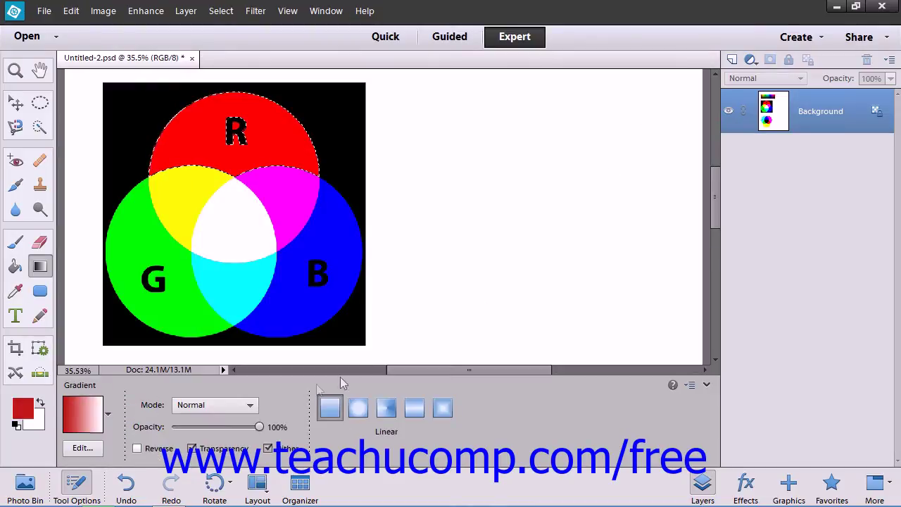
{"action": "left_click", "coordinate": [251, 407]}
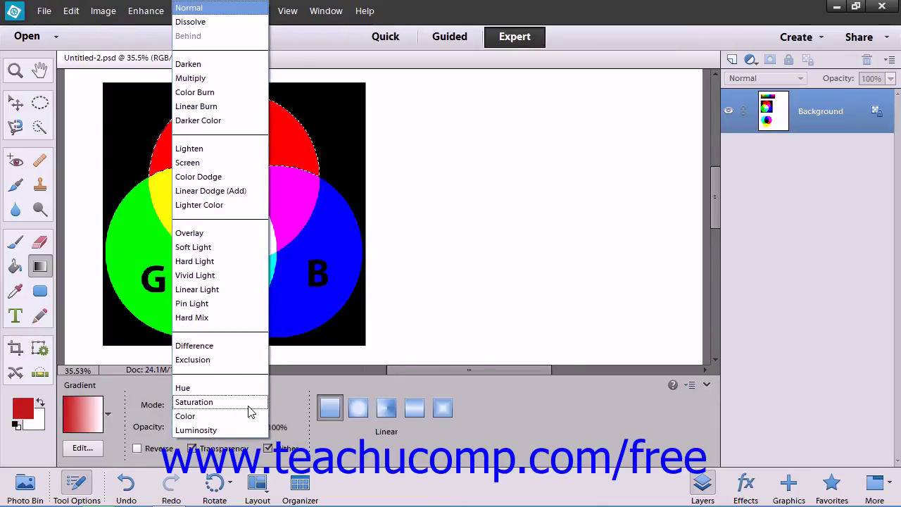
{"action": "left_click", "coordinate": [247, 7]}
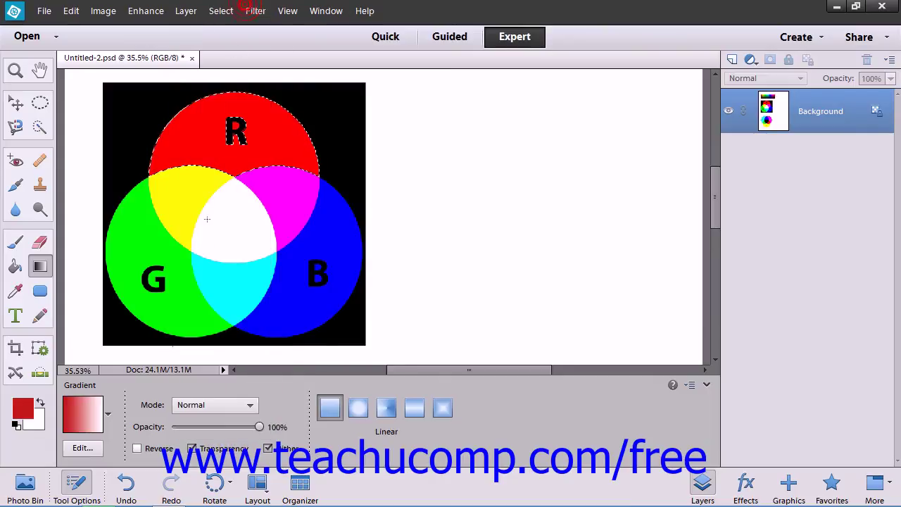
{"action": "left_click", "coordinate": [145, 433]}
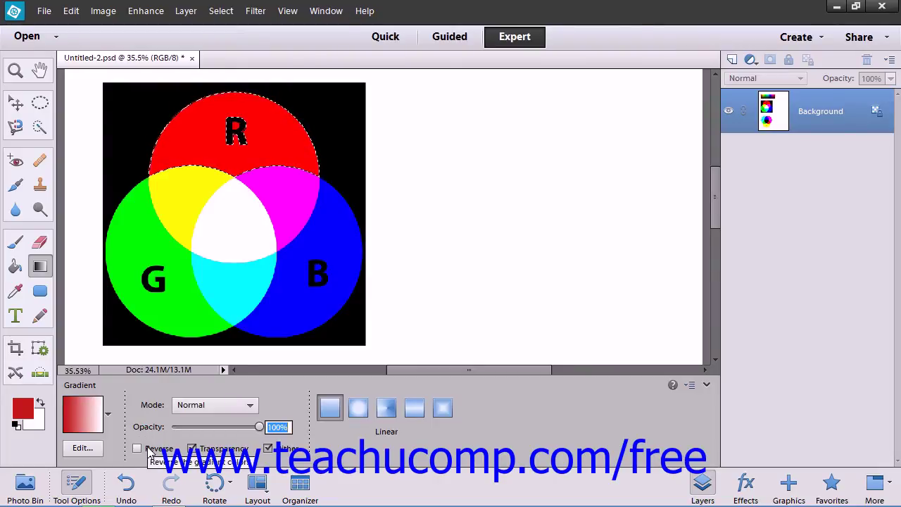
{"action": "left_click", "coordinate": [150, 451]}
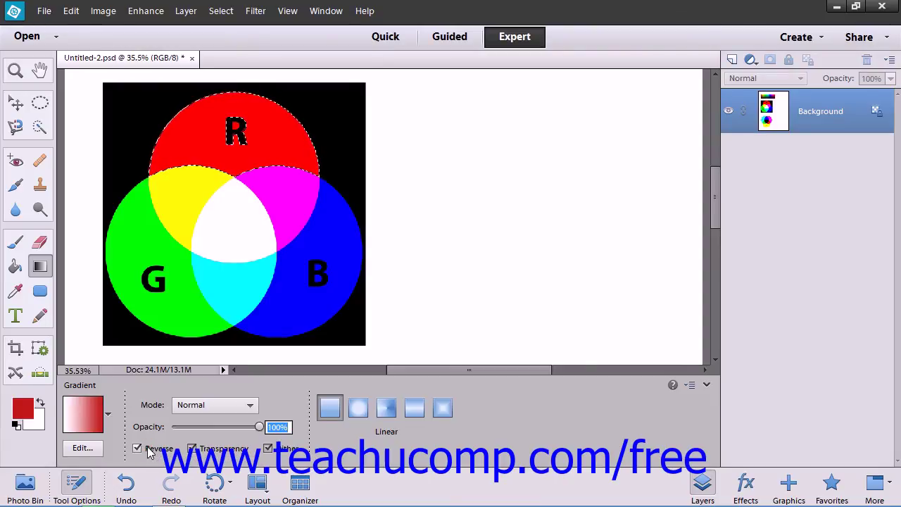
{"action": "left_click", "coordinate": [149, 450]}
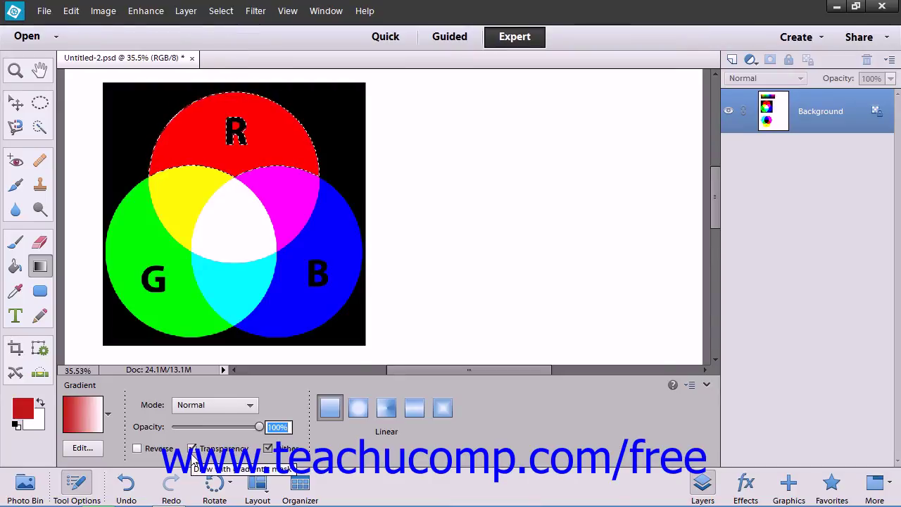
{"action": "key", "text": "Return"}
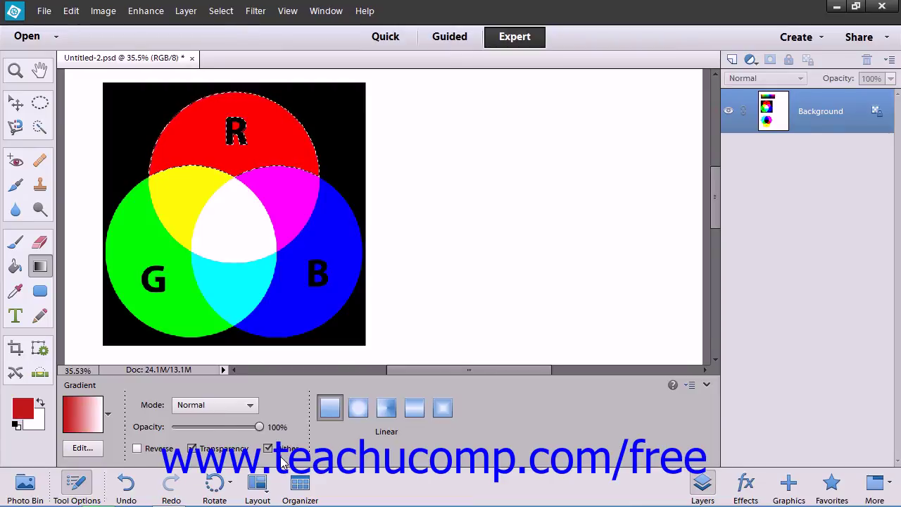
{"action": "left_click", "coordinate": [281, 456]}
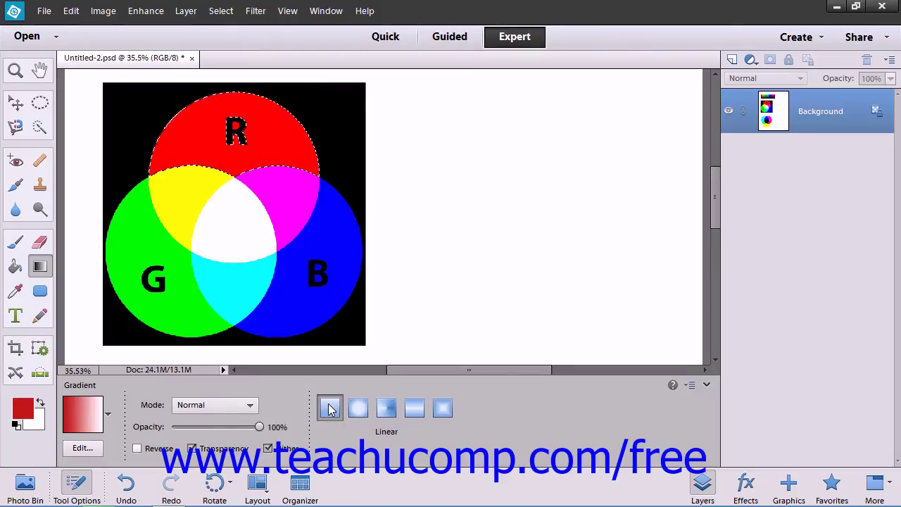
{"action": "left_click", "coordinate": [353, 409]}
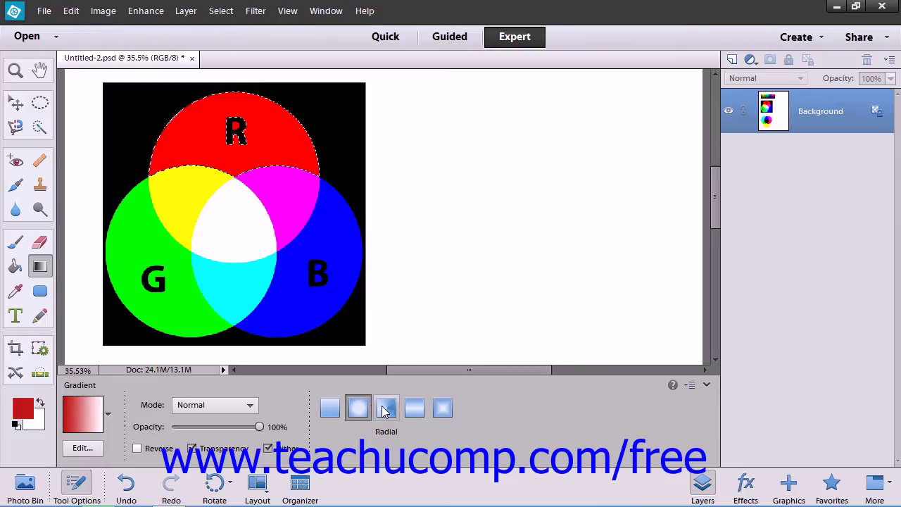
{"action": "left_click", "coordinate": [384, 411]}
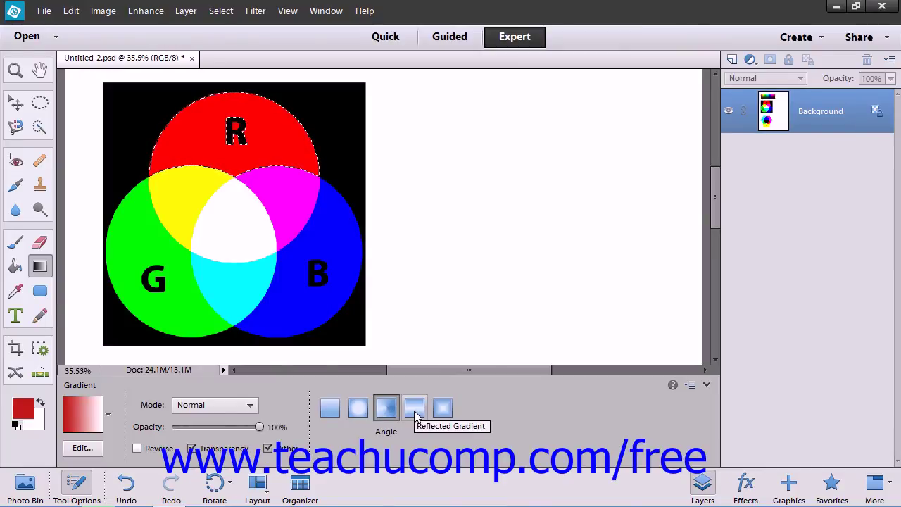
{"action": "left_click", "coordinate": [415, 410]}
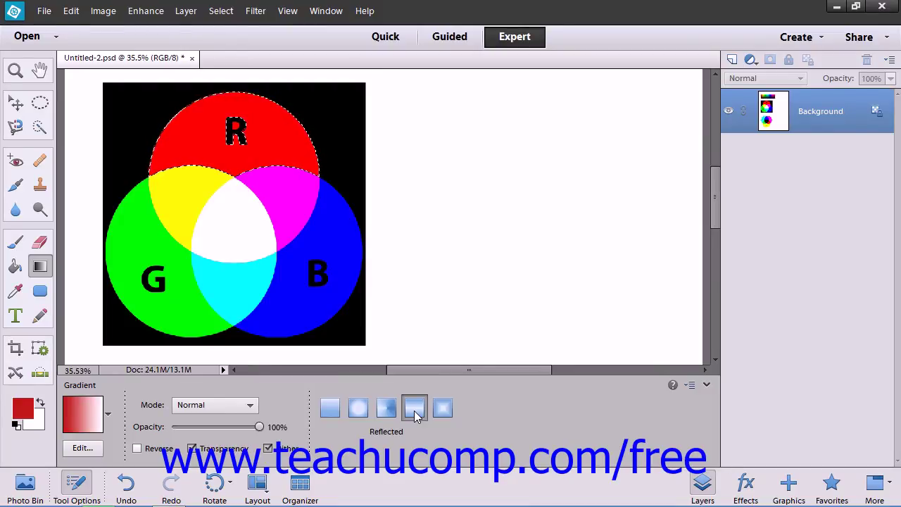
{"action": "left_click", "coordinate": [445, 411]}
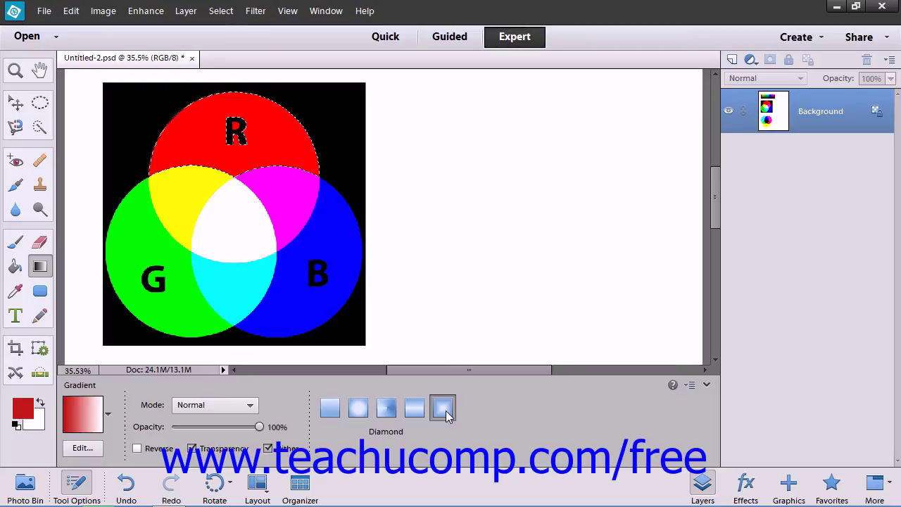
{"action": "left_click", "coordinate": [331, 410]}
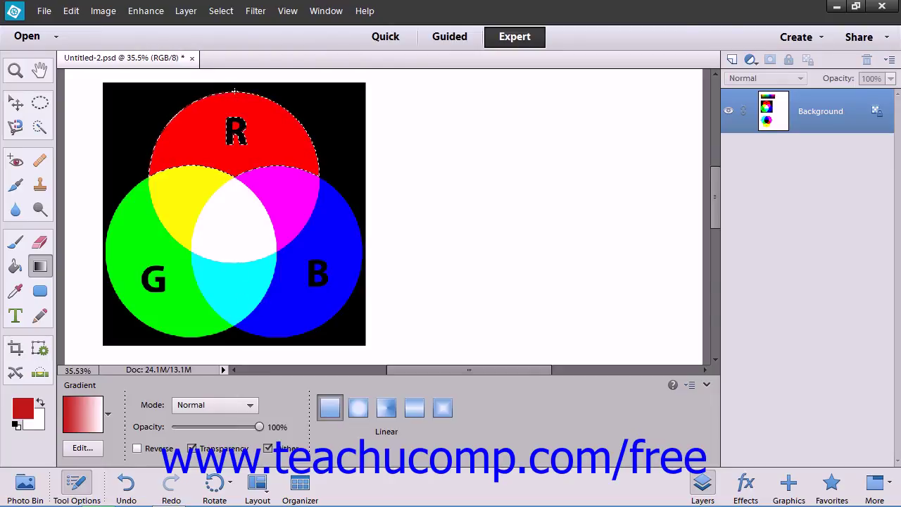
Step: Drag a linear gradient down the selected circle, red at top to white at bottom
{"action": "left_click_drag", "start_coordinate": [235, 91], "coordinate": [235, 134]}
{"action": "left_click_drag", "start_coordinate": [233, 178], "coordinate": [233, 179]}
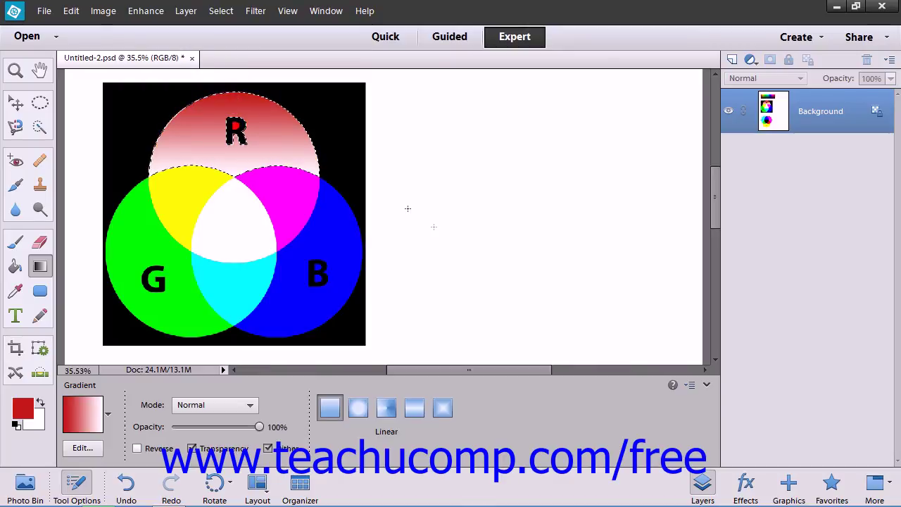